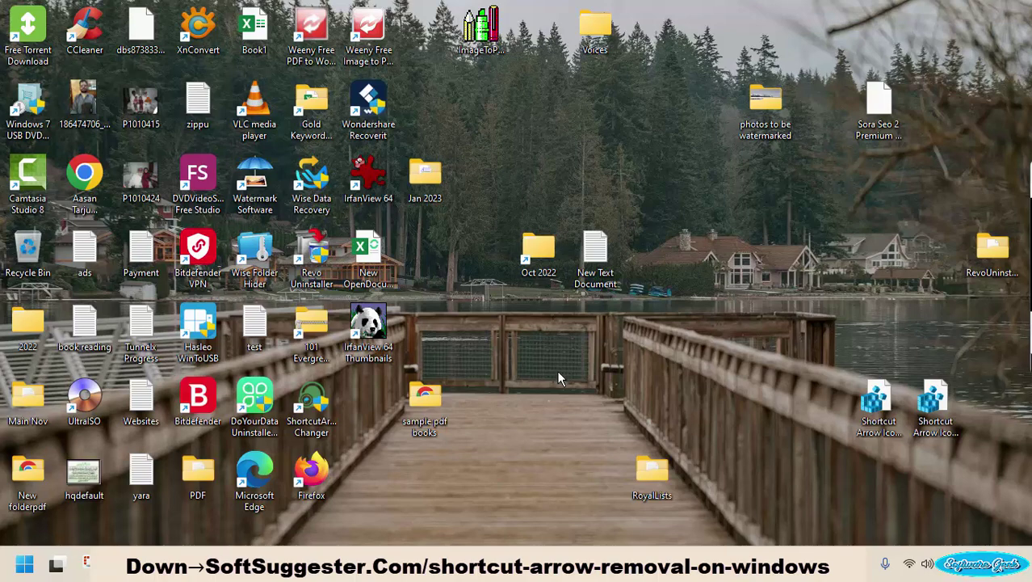
Step: Untick Show desktop icons in the desktop's View menu so only the wallpaper shows
{"action": "right_click", "coordinate": [516, 377]}
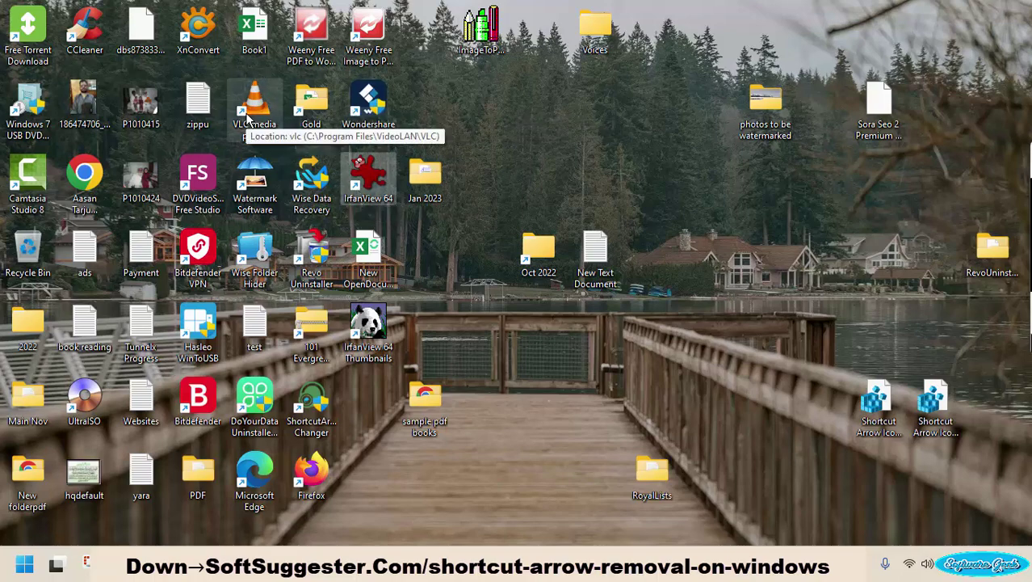
{"action": "right_click", "coordinate": [457, 360]}
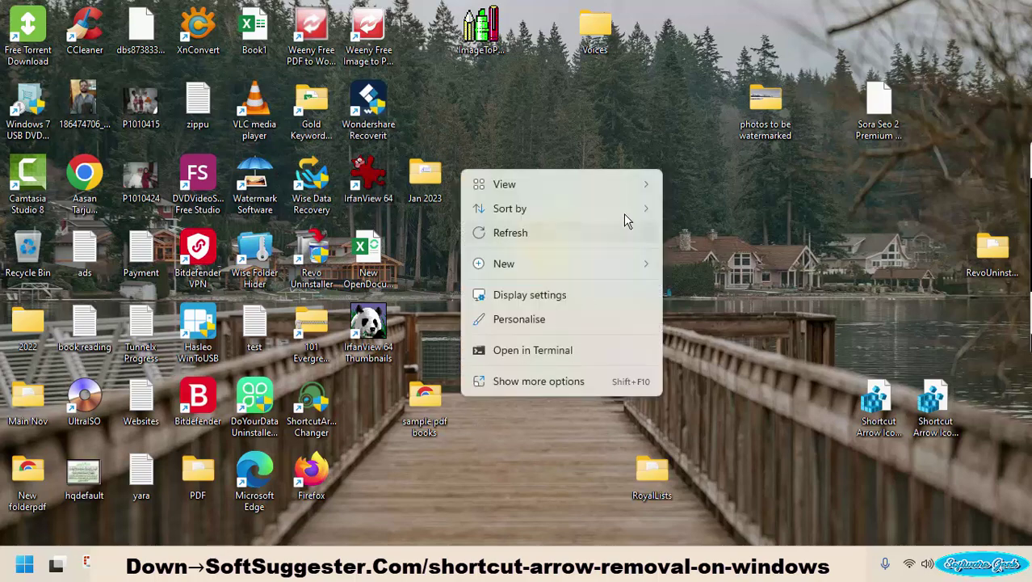
{"action": "mouse_move", "coordinate": [561, 184]}
{"action": "left_click", "coordinate": [713, 310]}
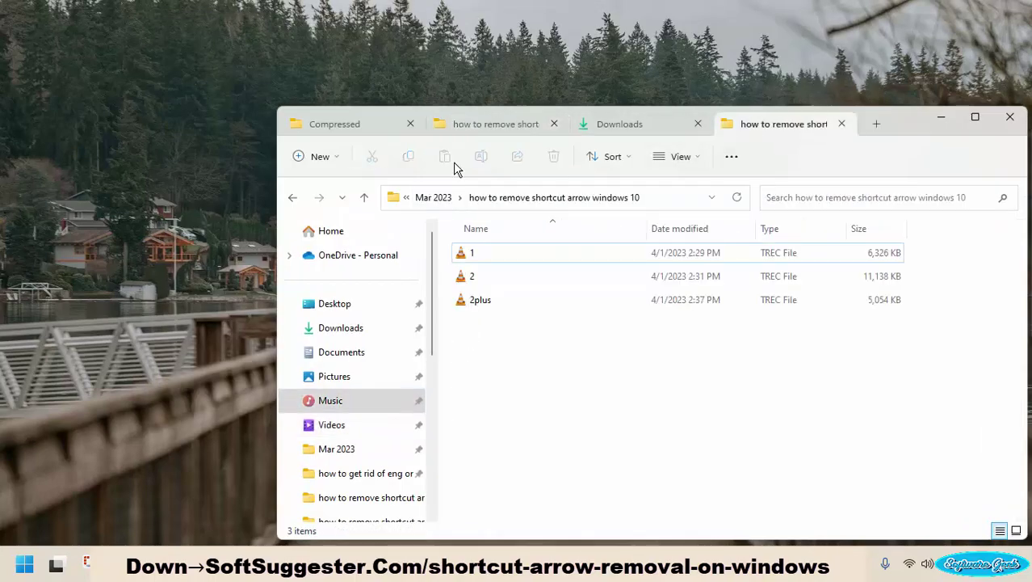
Step: Extract all files from the downloaded shortcut-arrow zip archive
{"action": "right_click", "coordinate": [482, 295]}
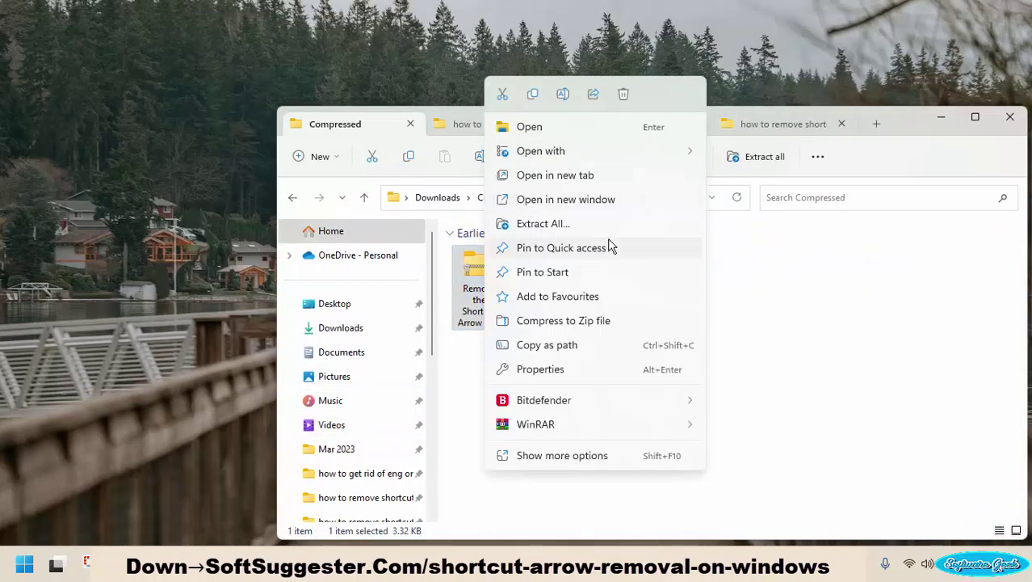
{"action": "left_click", "coordinate": [565, 223]}
{"action": "left_click", "coordinate": [646, 426]}
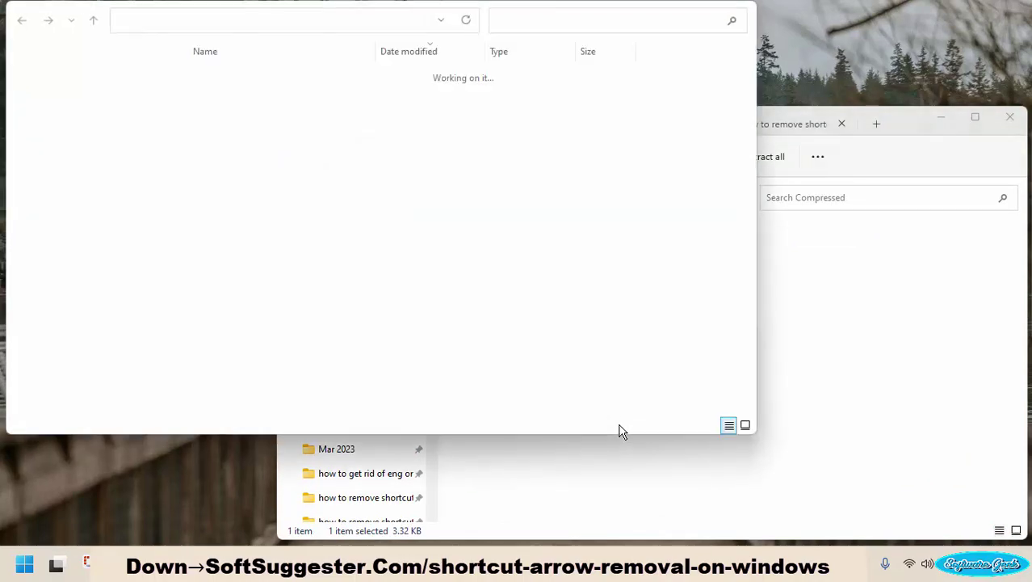
{"action": "left_click_drag", "start_coordinate": [530, 15], "coordinate": [636, 83]}
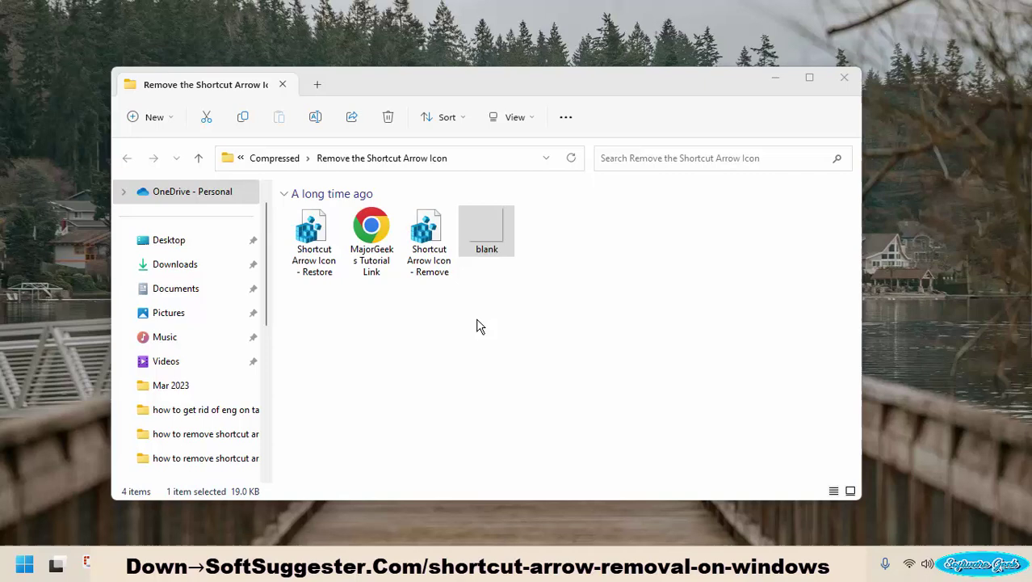
Step: Merge 'Shortcut Arrow Icon - Remove' into the registry and dismiss the success message
{"action": "left_click", "coordinate": [469, 317]}
{"action": "double_click", "coordinate": [432, 253]}
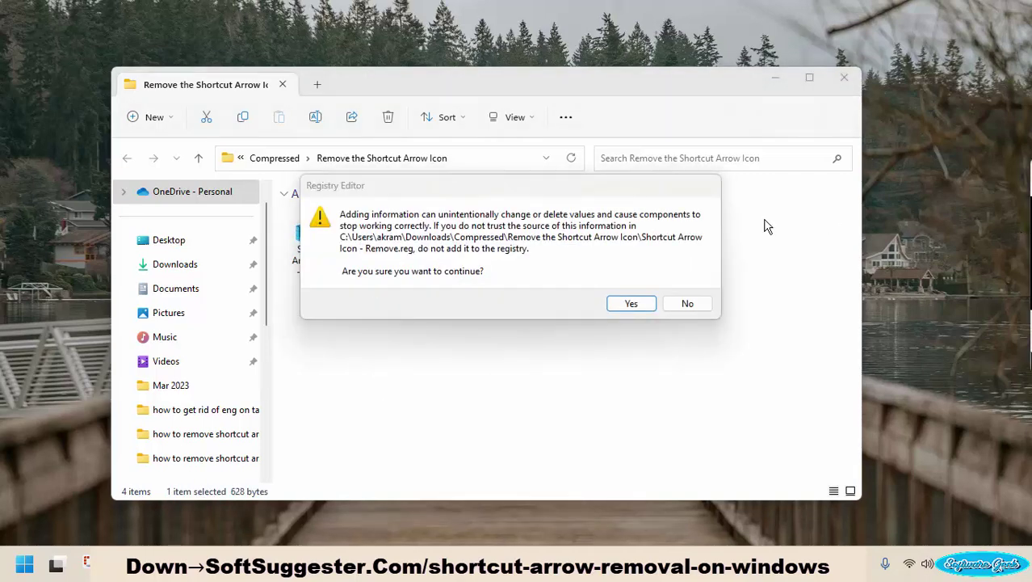
{"action": "left_click", "coordinate": [630, 303]}
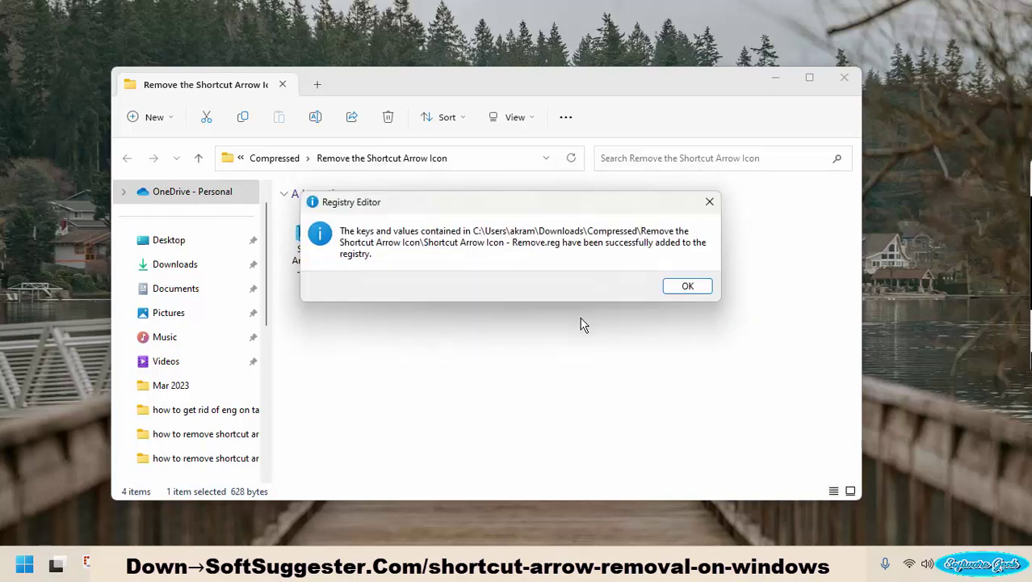
{"action": "left_click", "coordinate": [671, 291]}
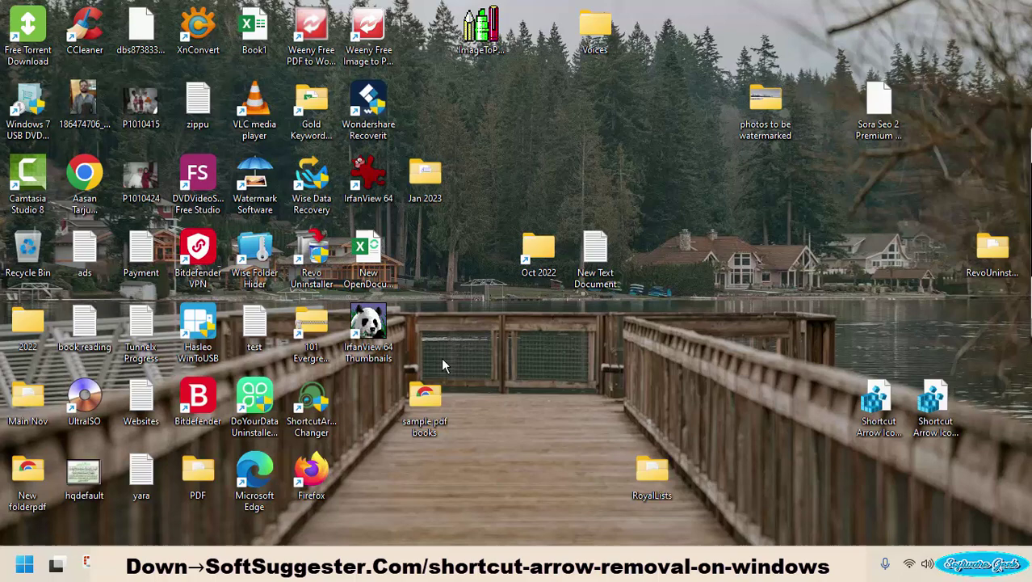
Step: Restart the Windows Explorer process from Task Manager's Processes list
{"action": "key", "text": "ctrl+shift+Escape"}
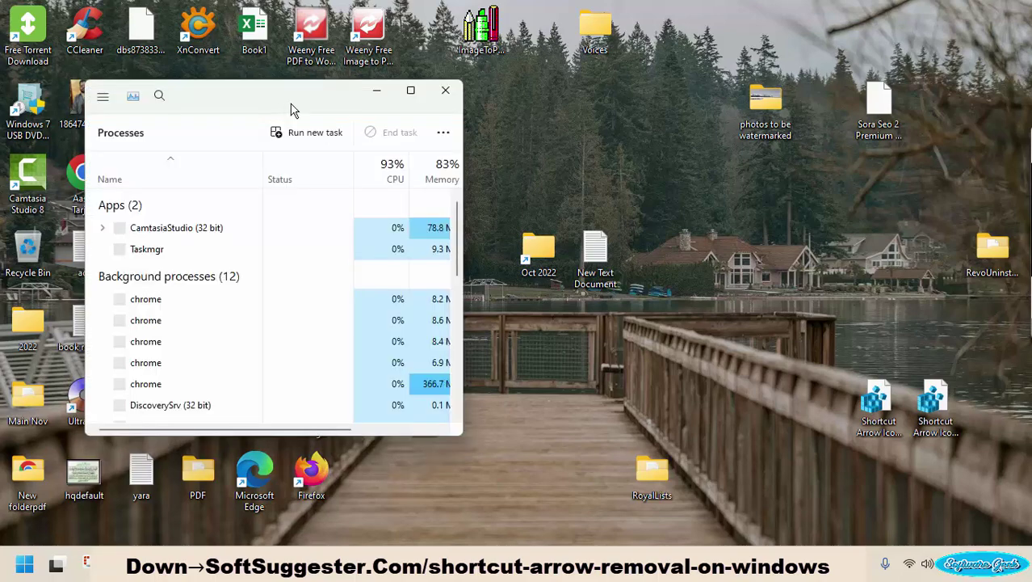
{"action": "right_click", "coordinate": [266, 349]}
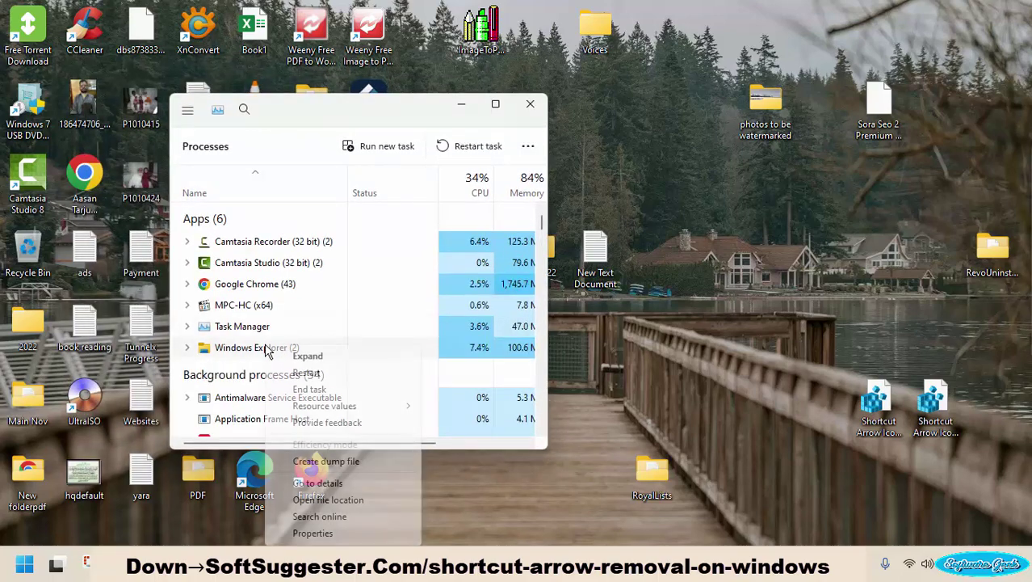
{"action": "left_click", "coordinate": [305, 373]}
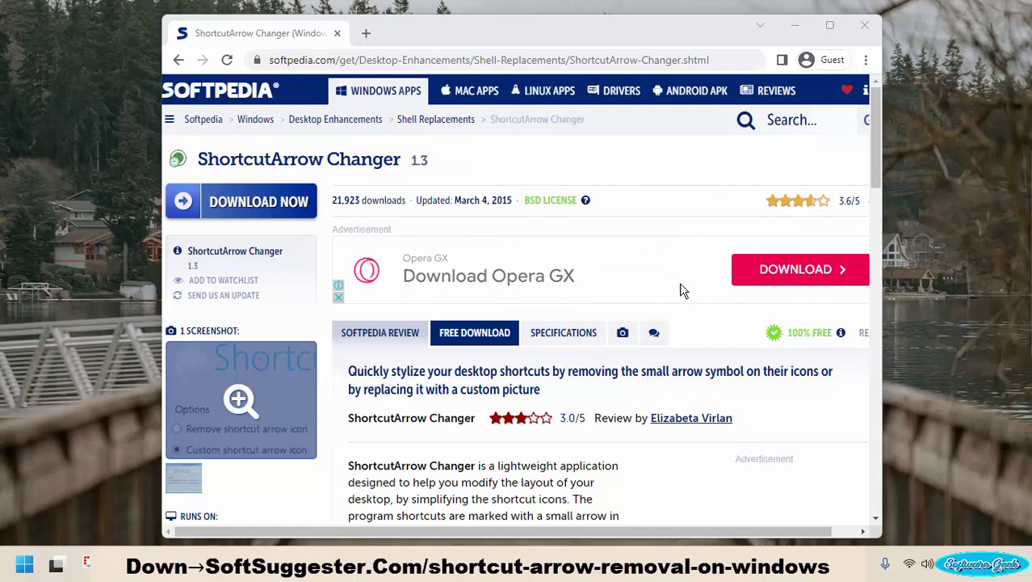
Step: Scroll through the Softpedia ShortcutArrow Changer page's program review
{"action": "mouse_move", "coordinate": [869, 166]}
{"action": "left_mouse_down"}
{"action": "mouse_move", "coordinate": [871, 232]}
{"action": "mouse_move", "coordinate": [857, 277]}
{"action": "left_mouse_up"}
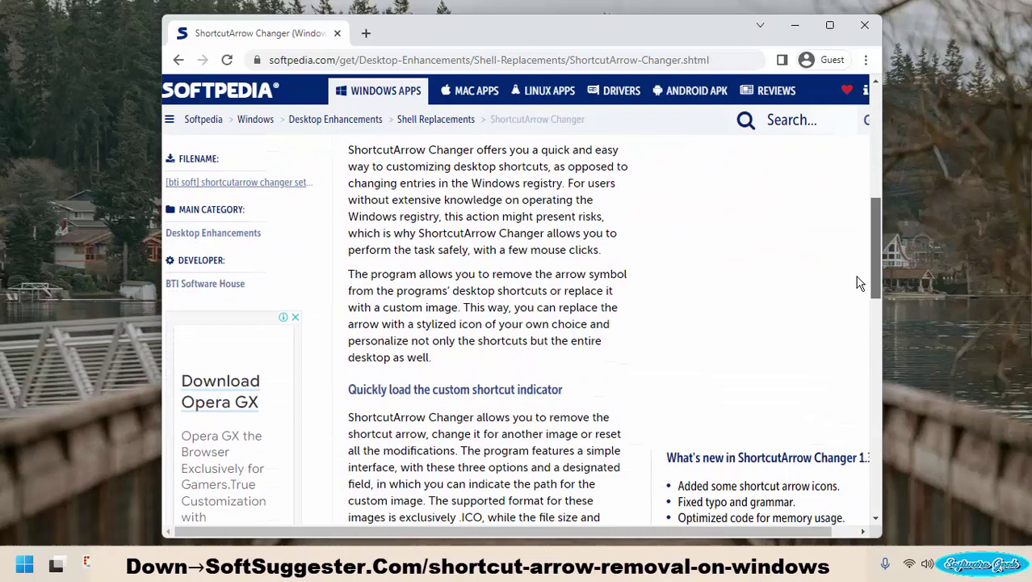
{"action": "scroll", "coordinate": [857, 281], "scroll_direction": "up", "scroll_amount": 4}
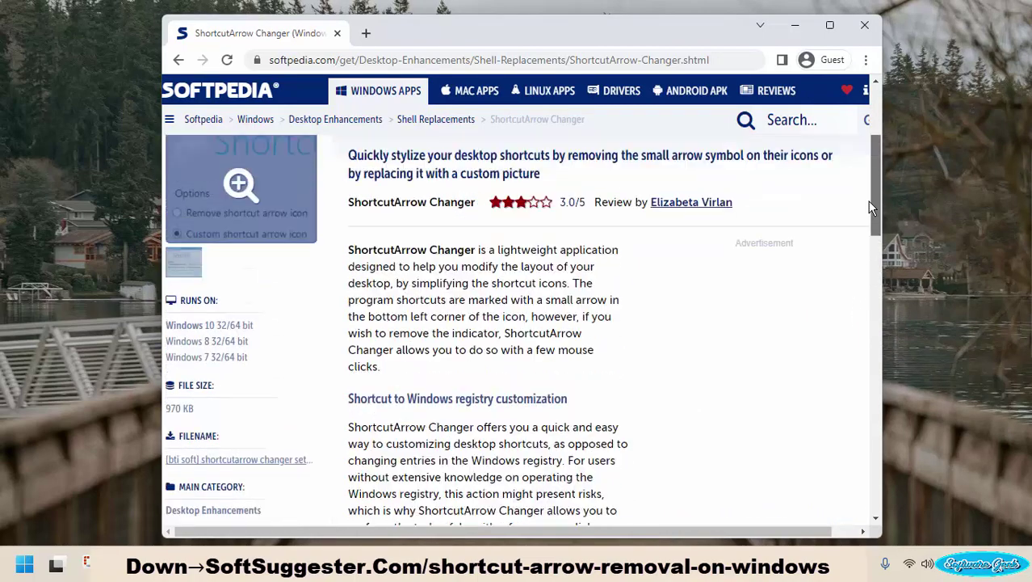
{"action": "scroll", "coordinate": [858, 282], "scroll_direction": "up", "scroll_amount": 2}
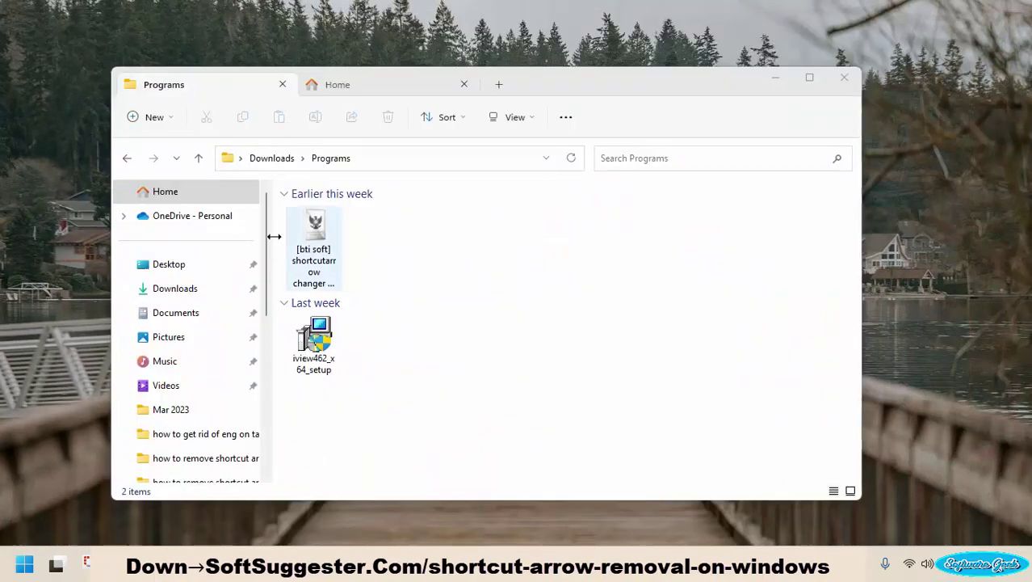
Step: Run the ShortcutArrow Changer setup as administrator and install it with default settings
{"action": "left_click", "coordinate": [313, 254]}
{"action": "right_click", "coordinate": [314, 254]}
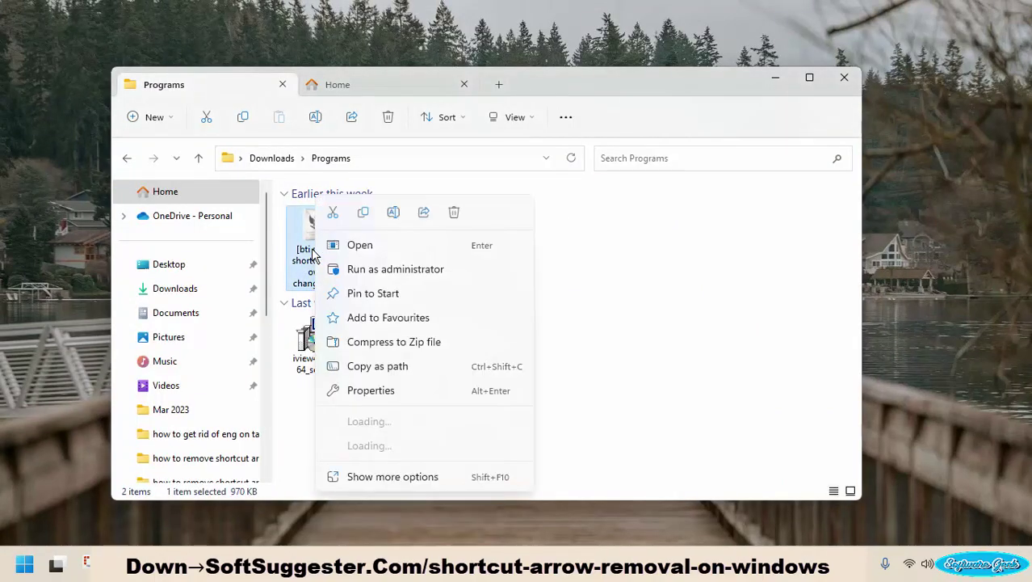
{"action": "left_click", "coordinate": [417, 278]}
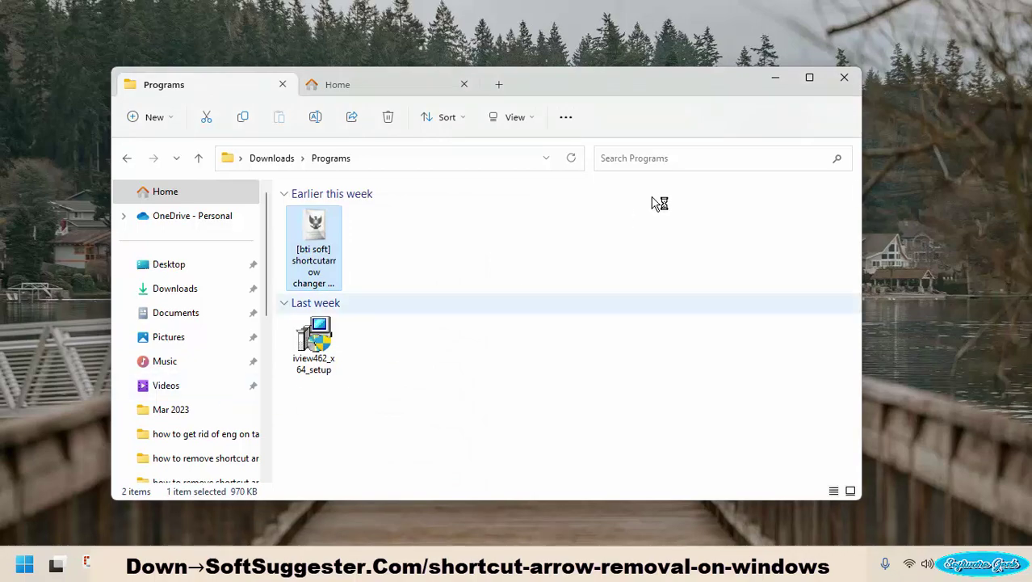
{"action": "left_click", "coordinate": [598, 400]}
{"action": "left_click", "coordinate": [597, 401]}
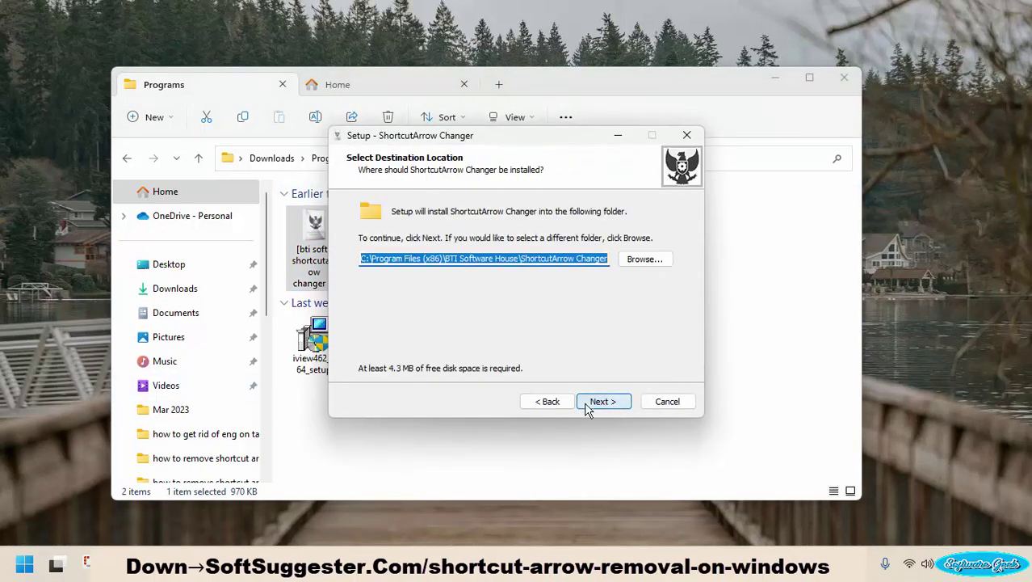
{"action": "left_click", "coordinate": [594, 403]}
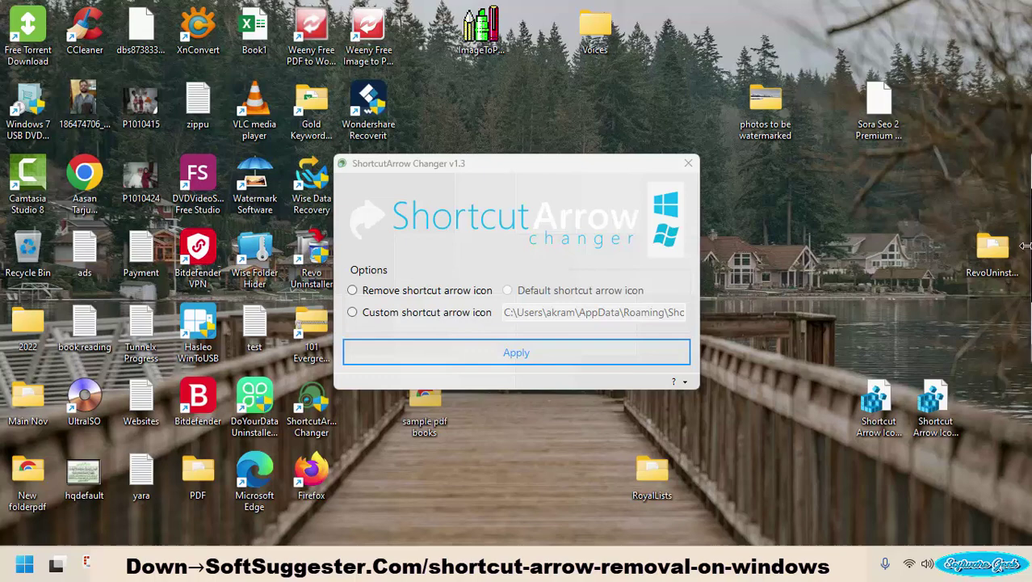
Step: Apply 'Remove shortcut arrow icon' in ShortcutArrow Changer and dismiss the confirmation
{"action": "left_click", "coordinate": [352, 291]}
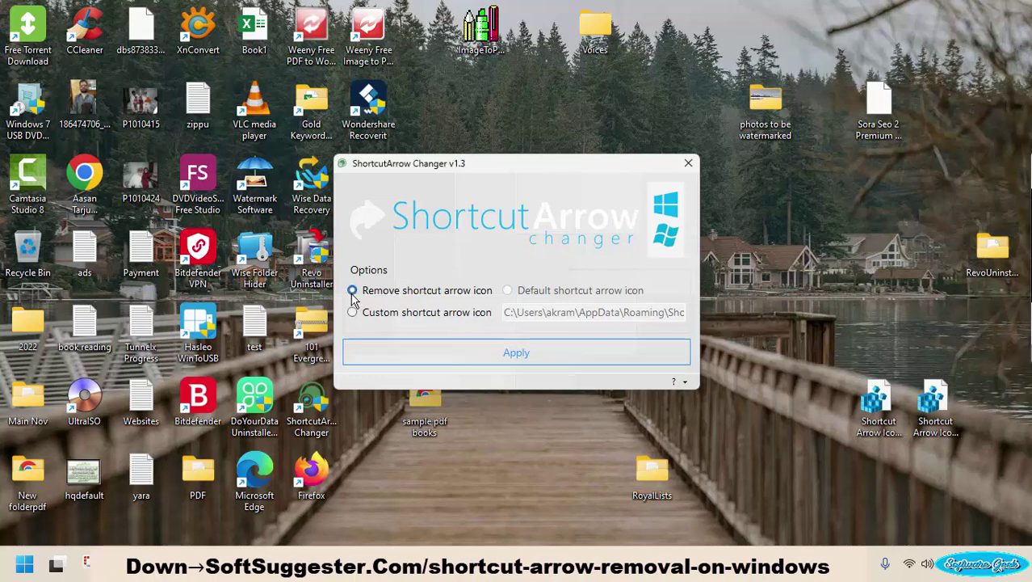
{"action": "left_click", "coordinate": [521, 352]}
{"action": "key", "text": "Return"}
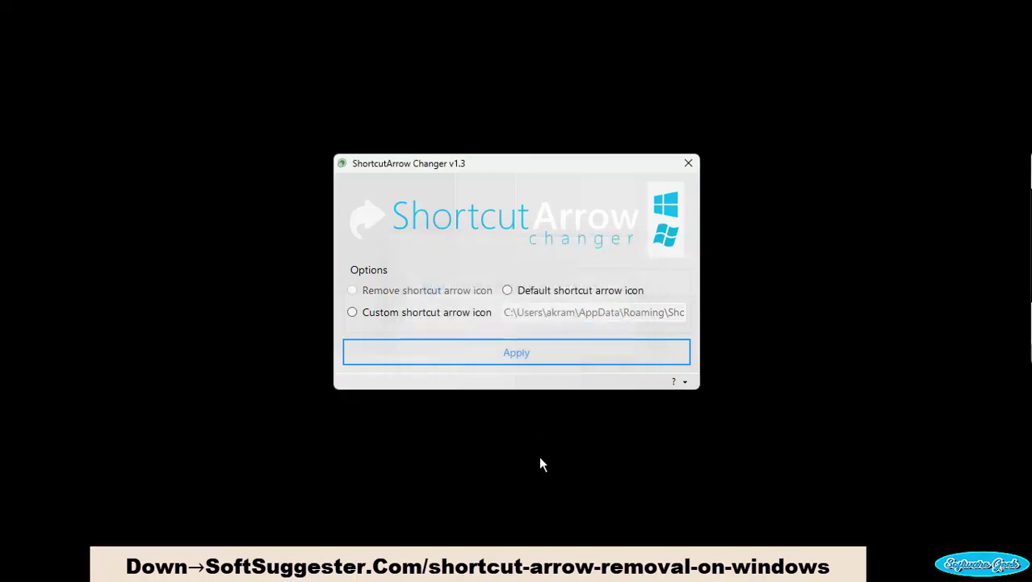